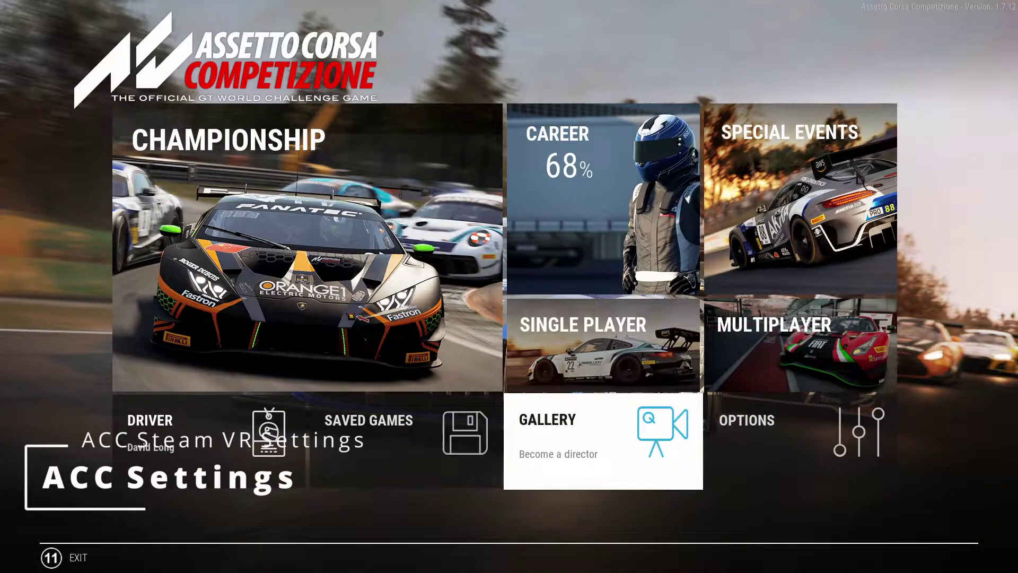
# Step: Open the game's video options from the main menu
pyautogui.press('Up')
pyautogui.press('Down')
pyautogui.press('Right')
pyautogui.press('Return')
pyautogui.press('Left')
pyautogui.press('Right')
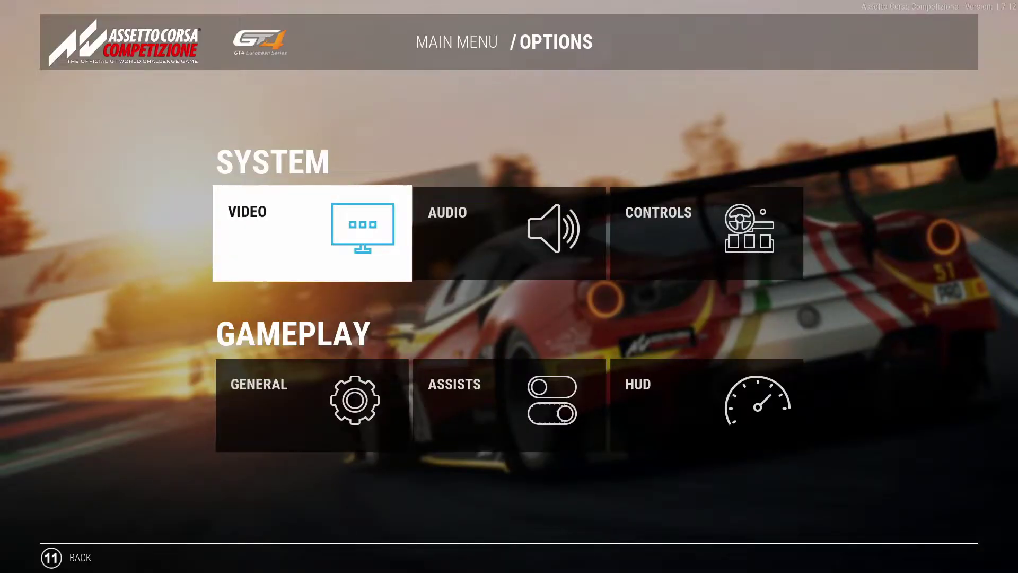
pyautogui.press('Return')
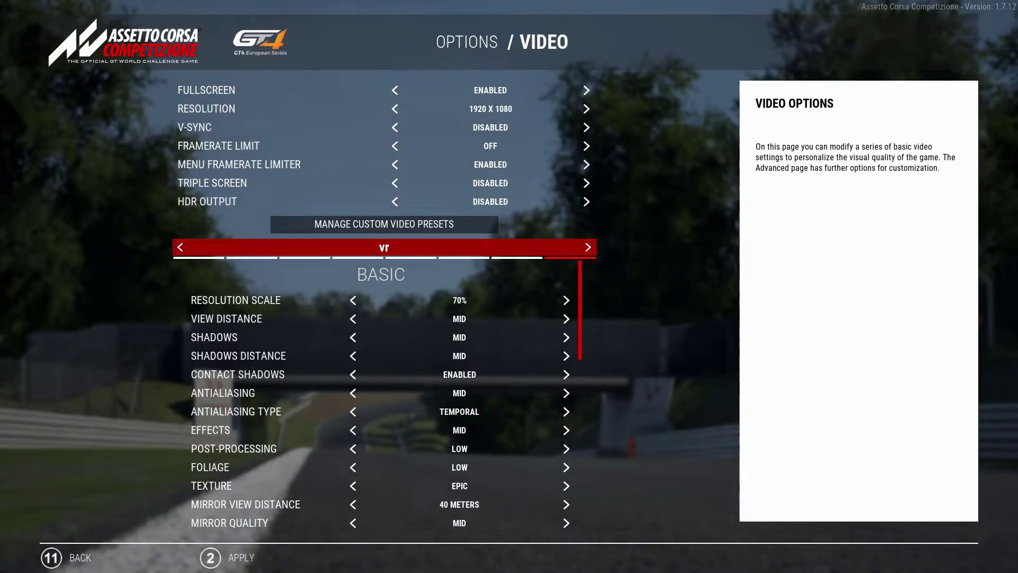
pyautogui.press('Up')
pyautogui.press('Return')
pyautogui.press('Down')
pyautogui.press('Down')
pyautogui.press('Down')
pyautogui.press('Down')
pyautogui.press('Up')
pyautogui.press('Up')
pyautogui.press('Up')
pyautogui.press('Return')
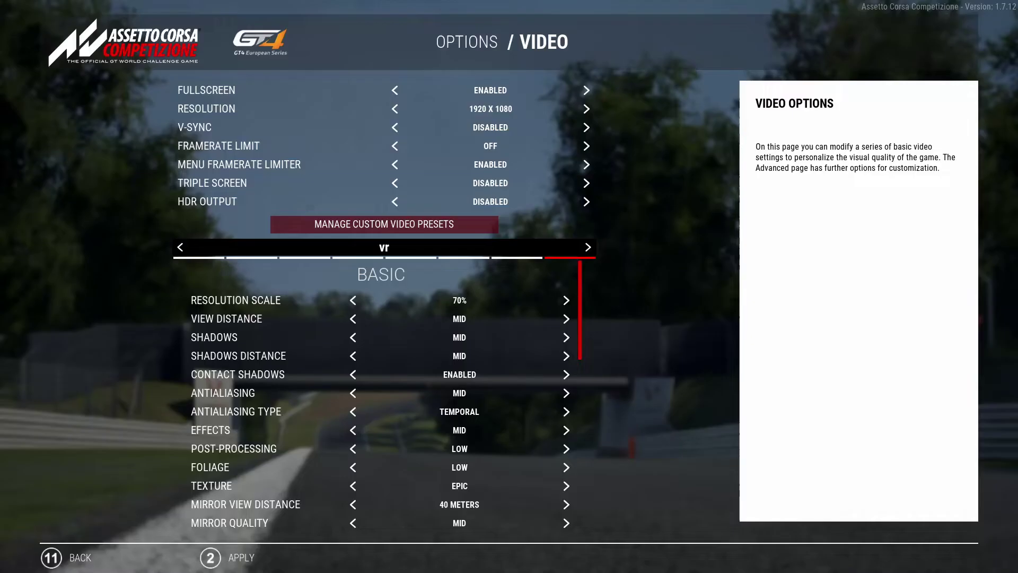
pyautogui.press('Down')
pyautogui.press('Up')
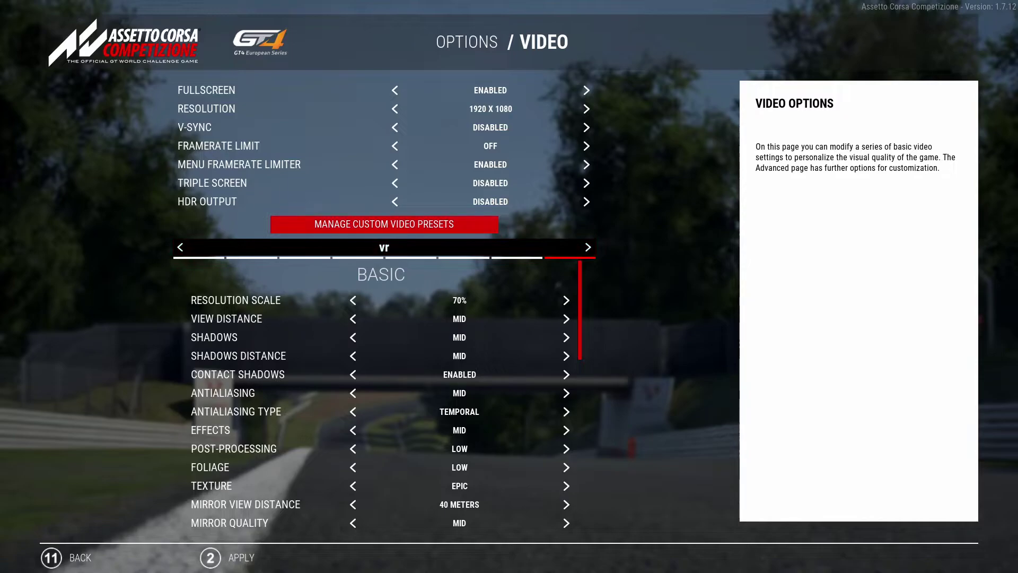
pyautogui.press('Down')
pyautogui.press('Down')
pyautogui.press('Up')
pyautogui.press('Up')
pyautogui.press('Up')
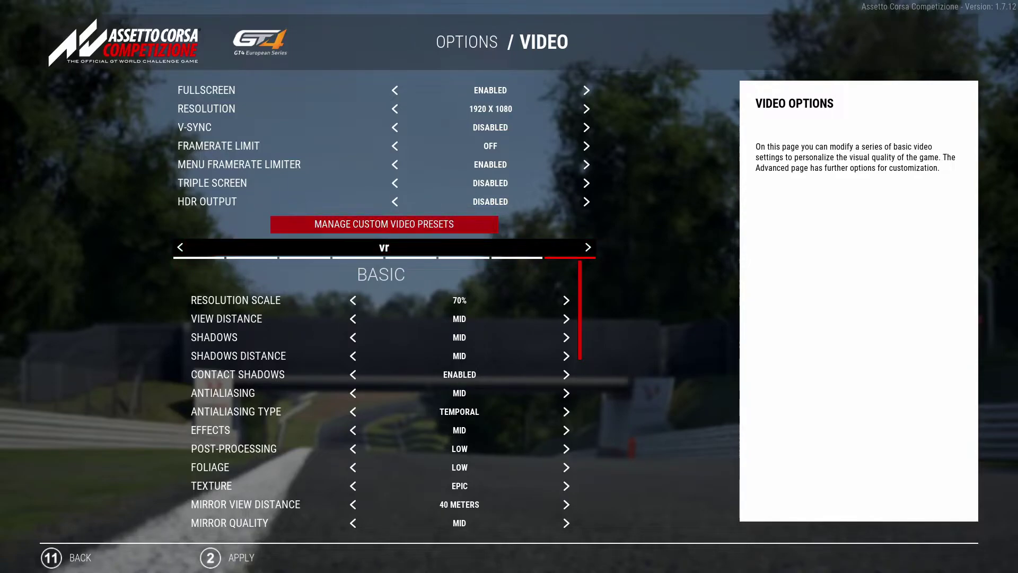
# Step: Examine the general display settings one by one, from Fullscreen through V-Sync and framerate limits to HDR Output
pyautogui.press('Down')
pyautogui.press('Up')
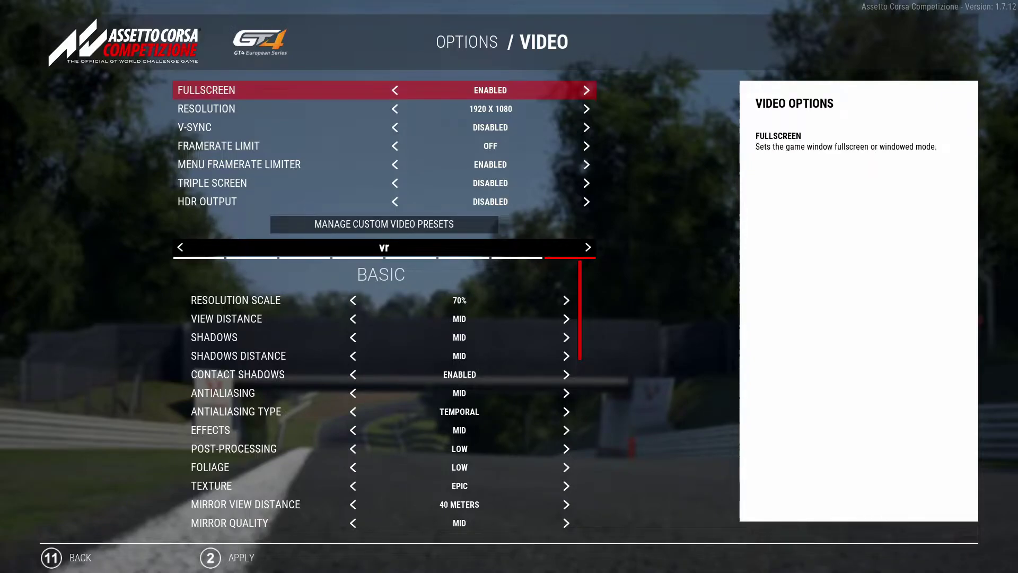
pyautogui.press('Down')
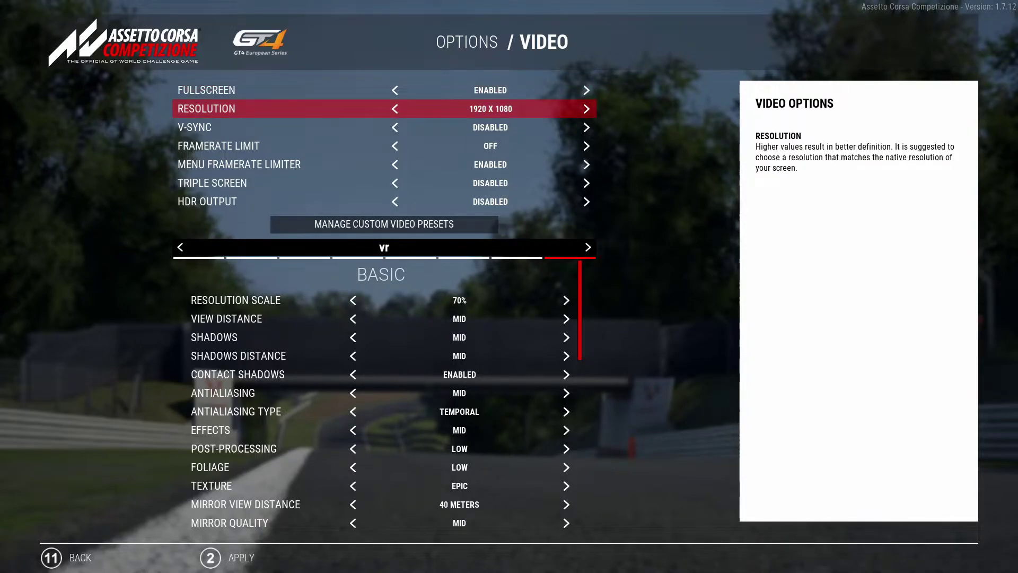
pyautogui.press('Down')
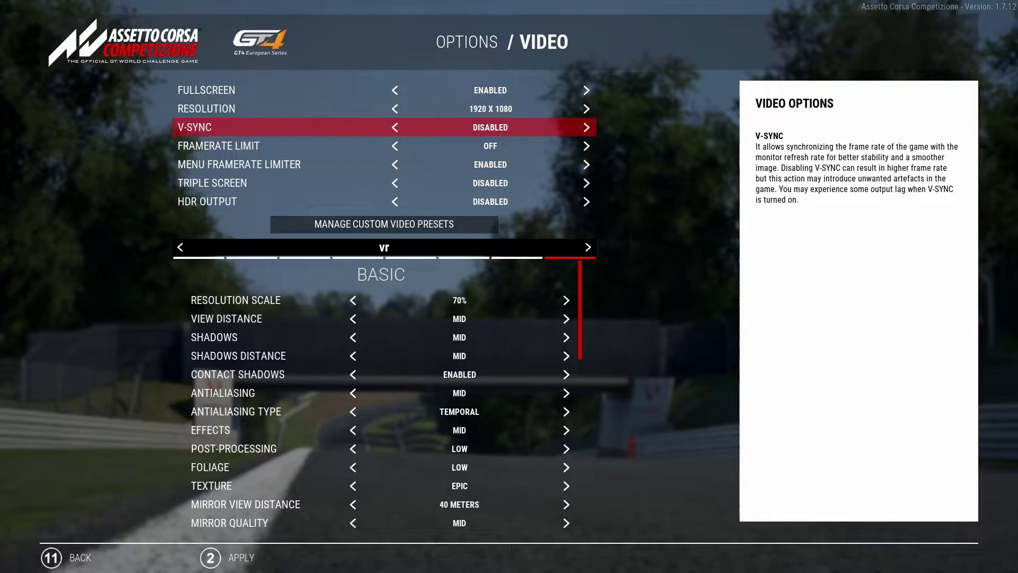
pyautogui.press('Down')
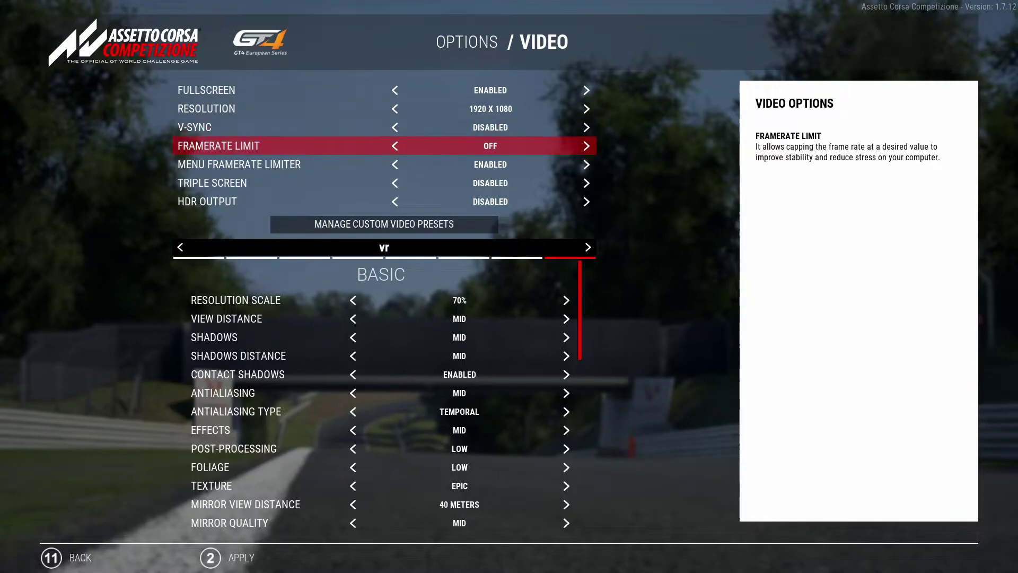
pyautogui.press('Down')
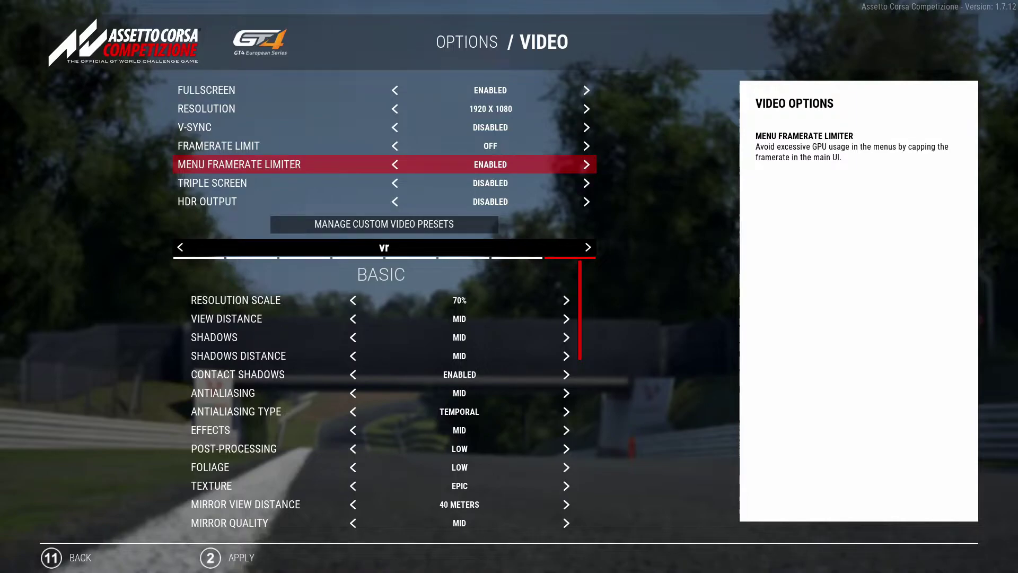
pyautogui.press('Up')
pyautogui.press('Down')
pyautogui.press('Down')
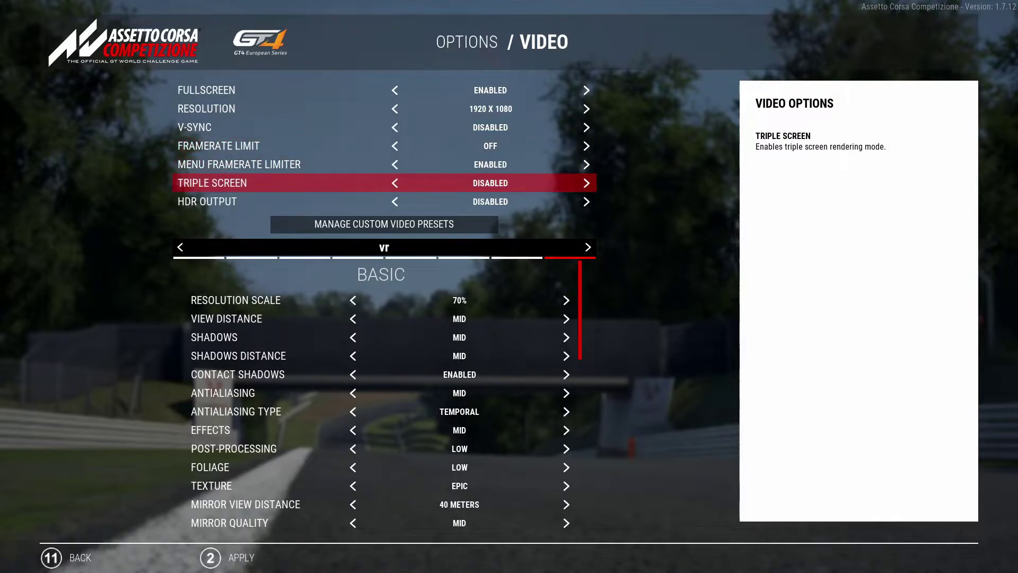
pyautogui.press('Down')
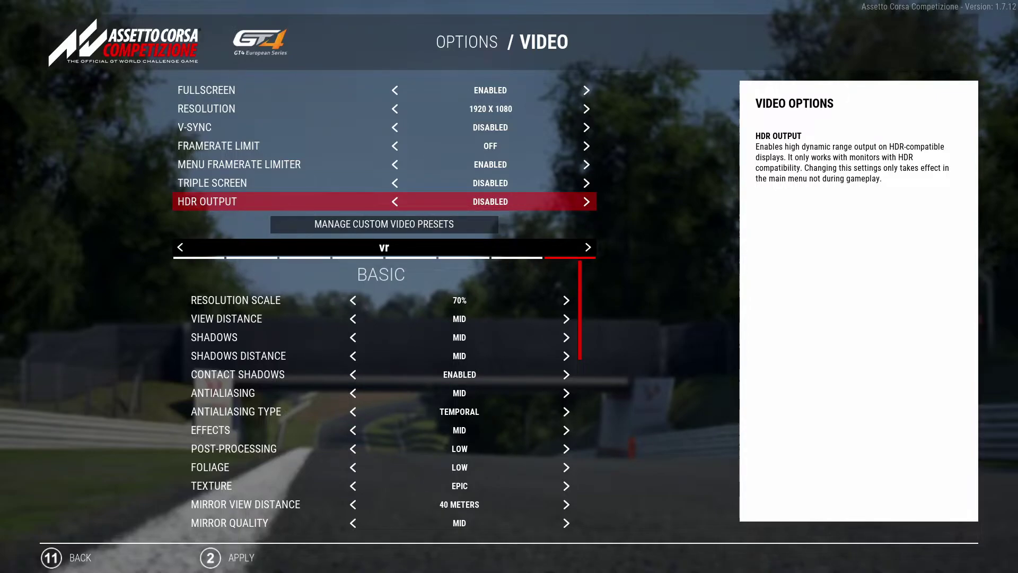
pyautogui.press('Down')
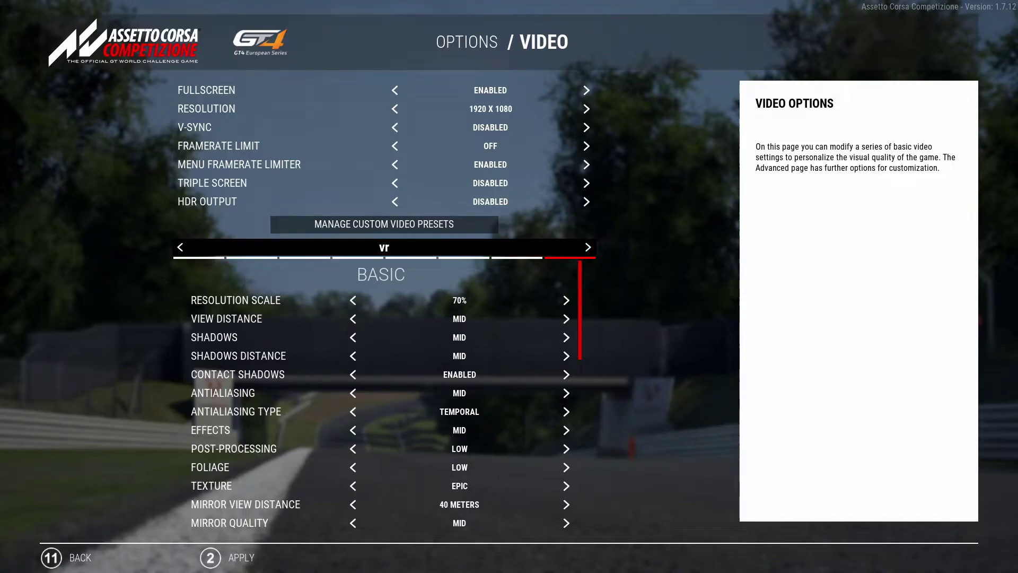
pyautogui.press('Down')
pyautogui.press('Up')
# Step: Examine the vr preset's Basic graphics settings, from Resolution Scale to Opponents Visibility, and its Virtual Reality settings
pyautogui.scroll(-1, 380, 396)
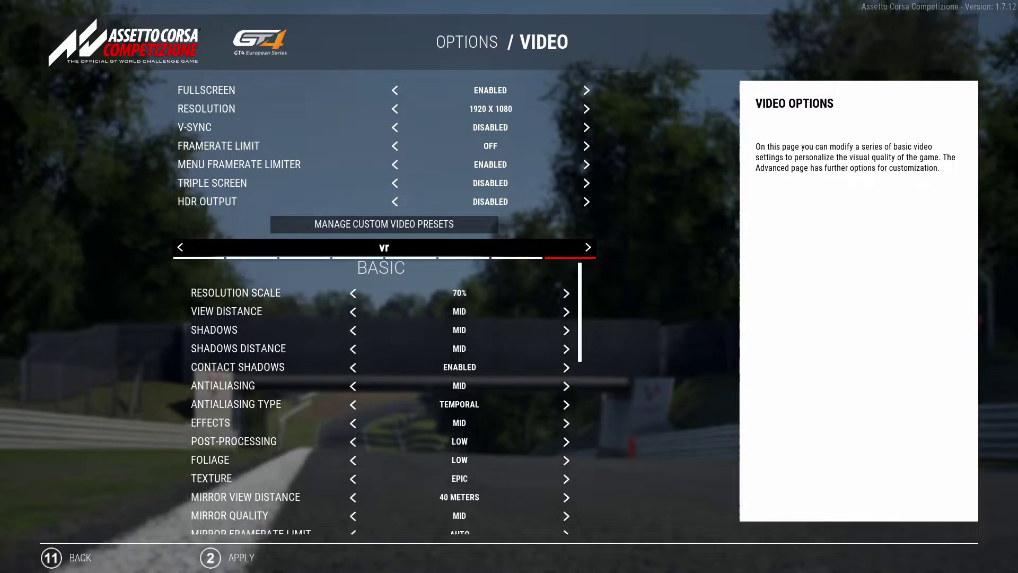
pyautogui.scroll(1, 380, 396)
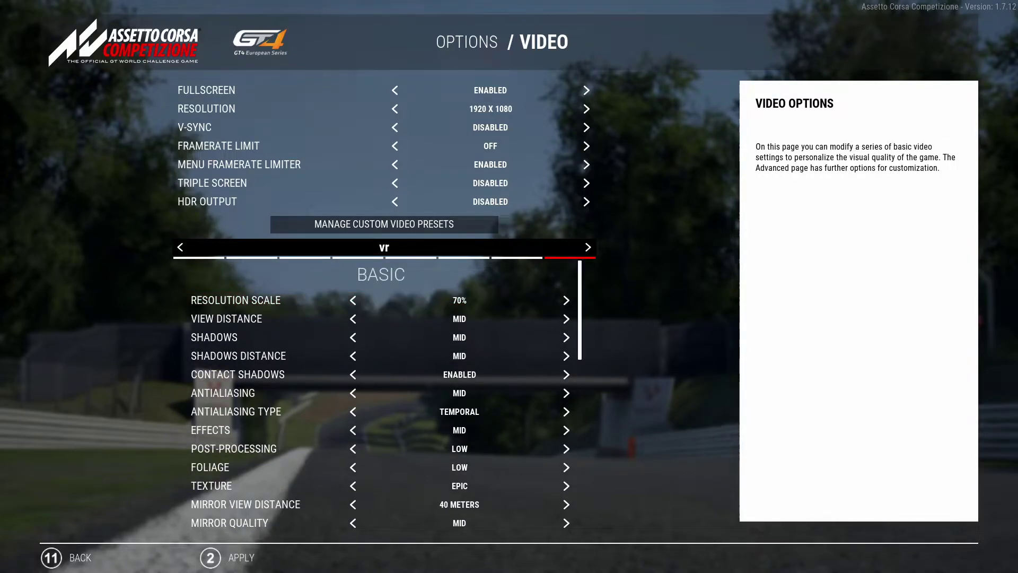
pyautogui.scroll(-1, 387, 393)
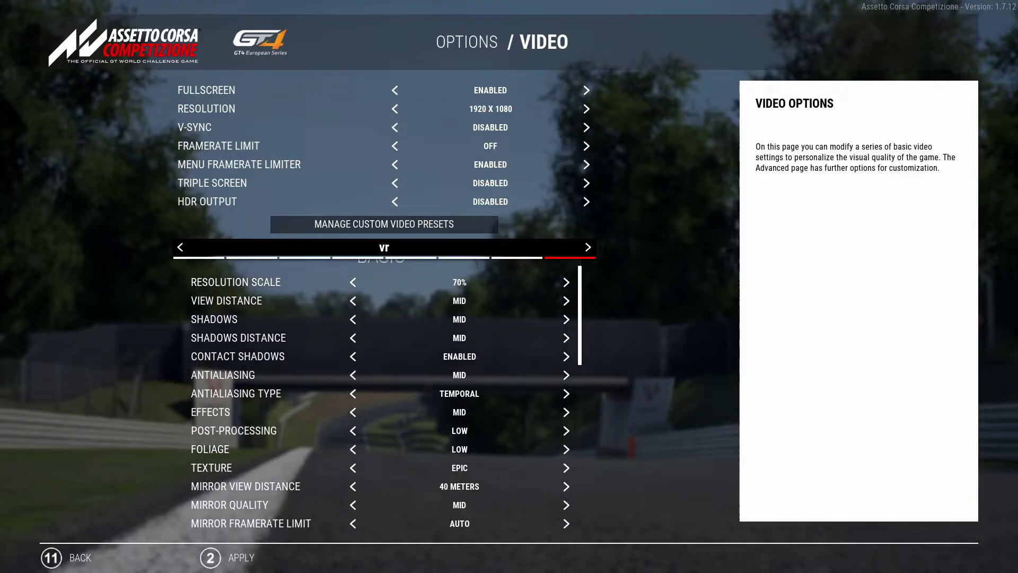
pyautogui.scroll(-1, 380, 397)
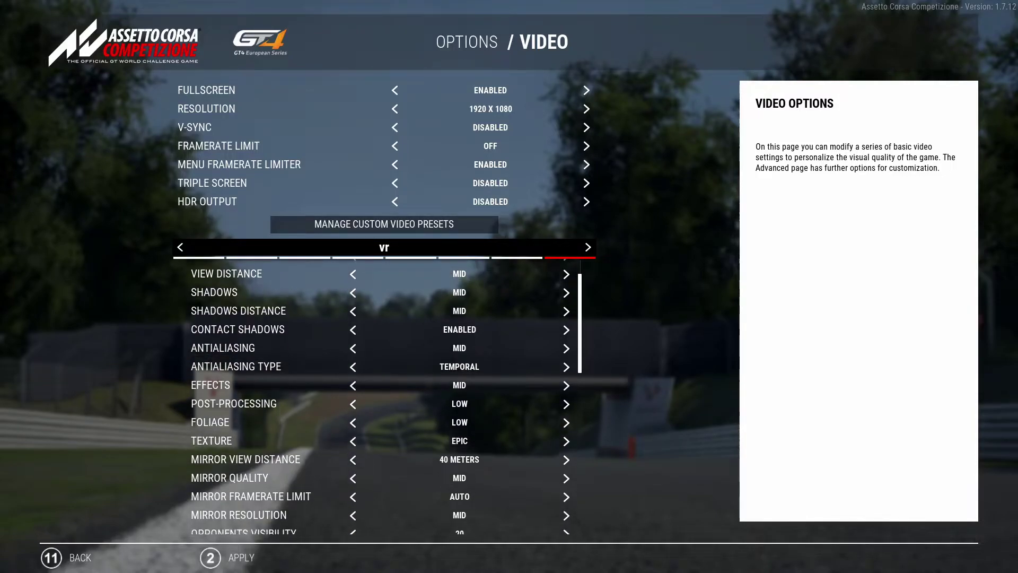
pyautogui.scroll(-1, 380, 396)
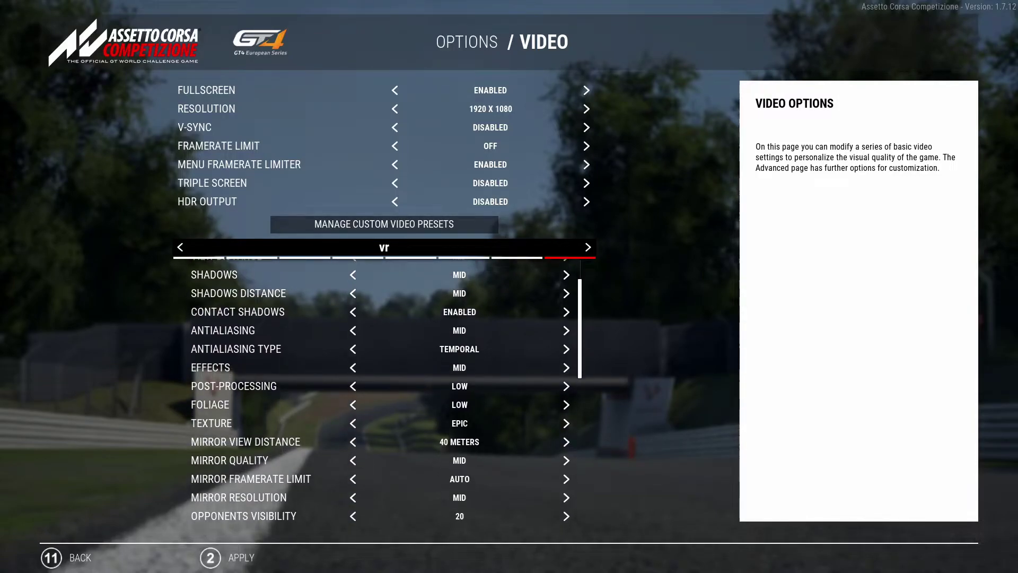
pyautogui.scroll(-2, 380, 386)
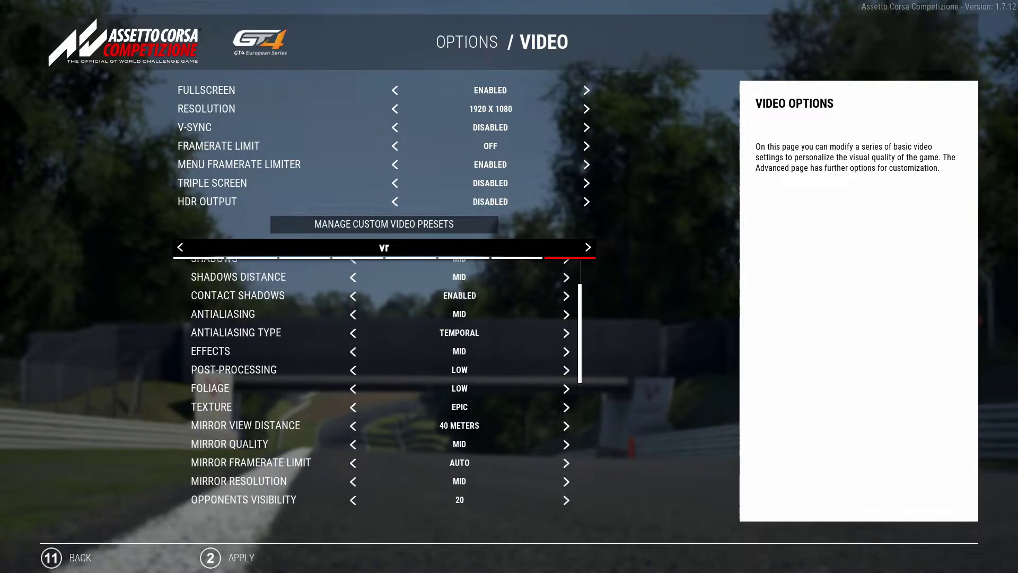
pyautogui.scroll(-1, 381, 396)
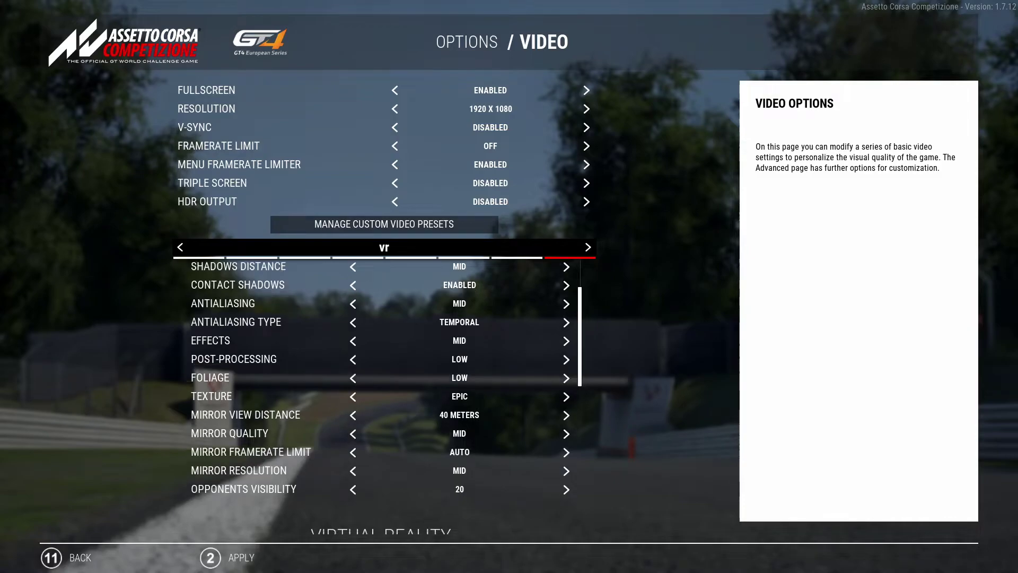
pyautogui.scroll(-1, 380, 397)
pyautogui.scroll(-3, 381, 397)
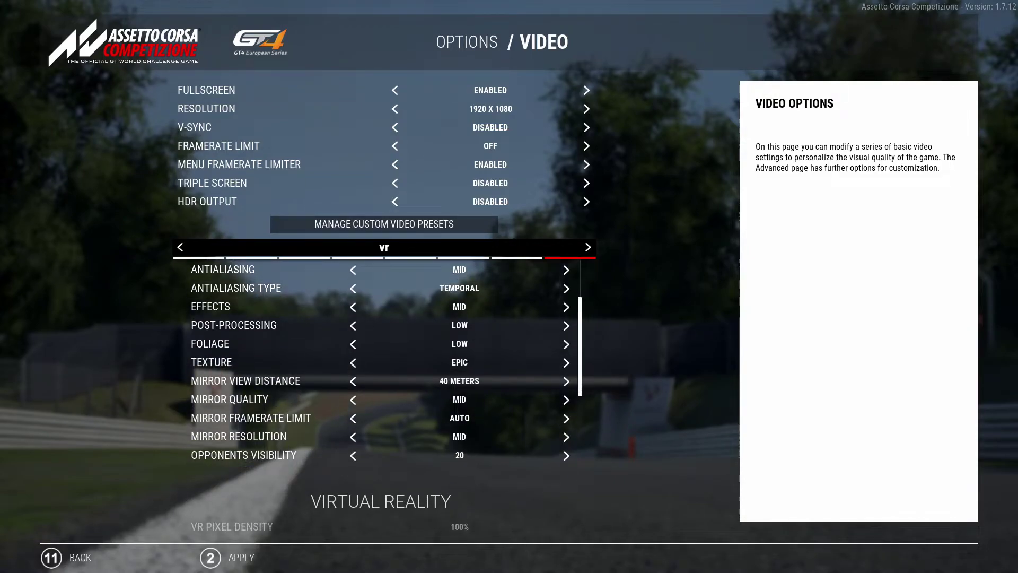
pyautogui.scroll(-1, 381, 397)
pyautogui.scroll(-1, 380, 396)
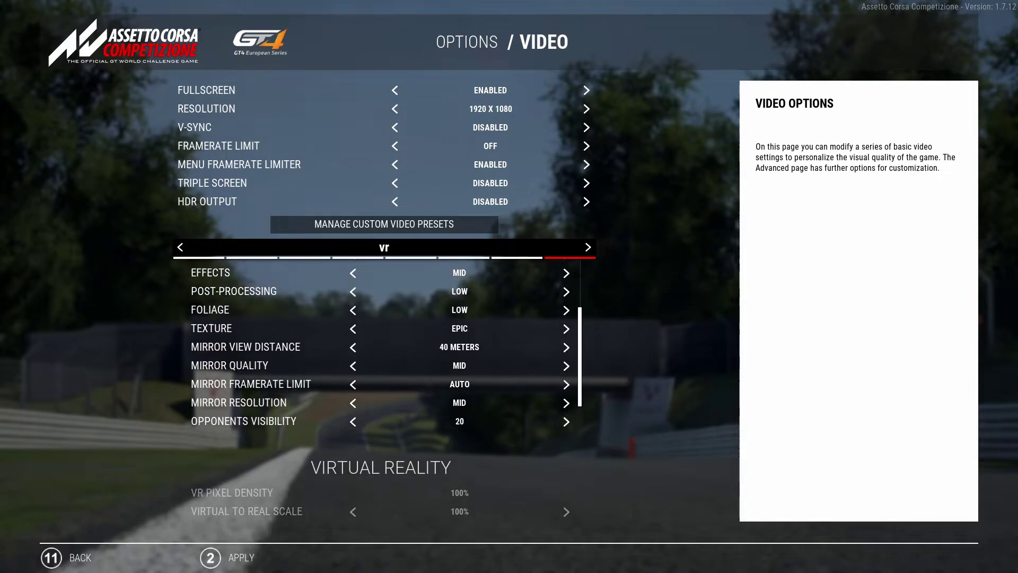
pyautogui.scroll(-1, 380, 345)
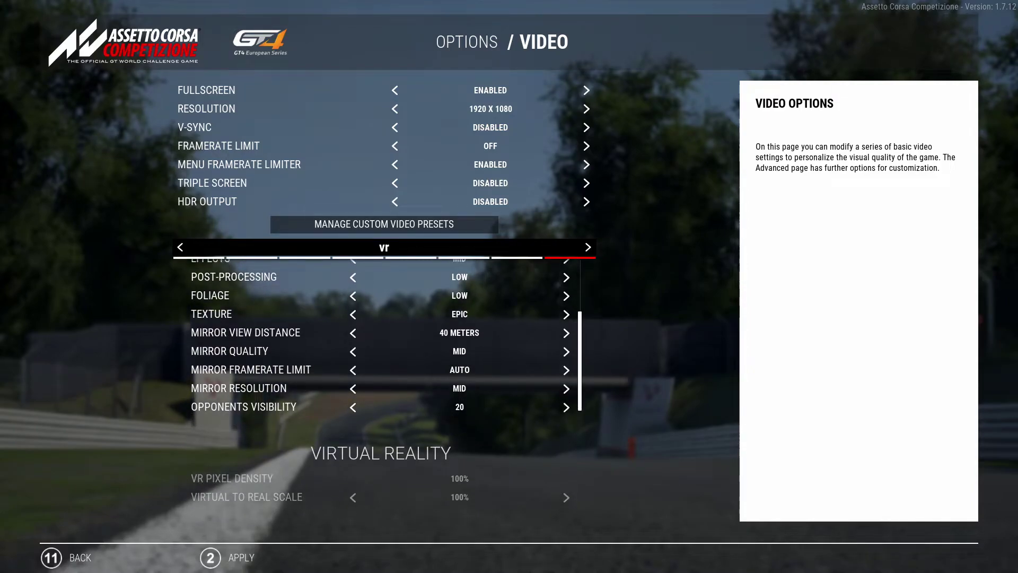
pyautogui.scroll(-1, 380, 397)
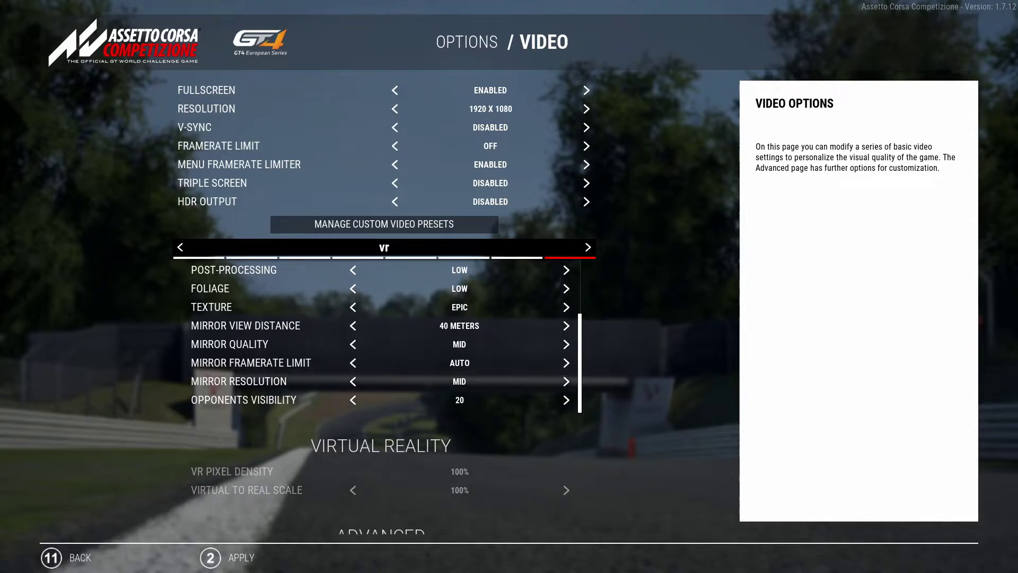
pyautogui.scroll(-1, 381, 396)
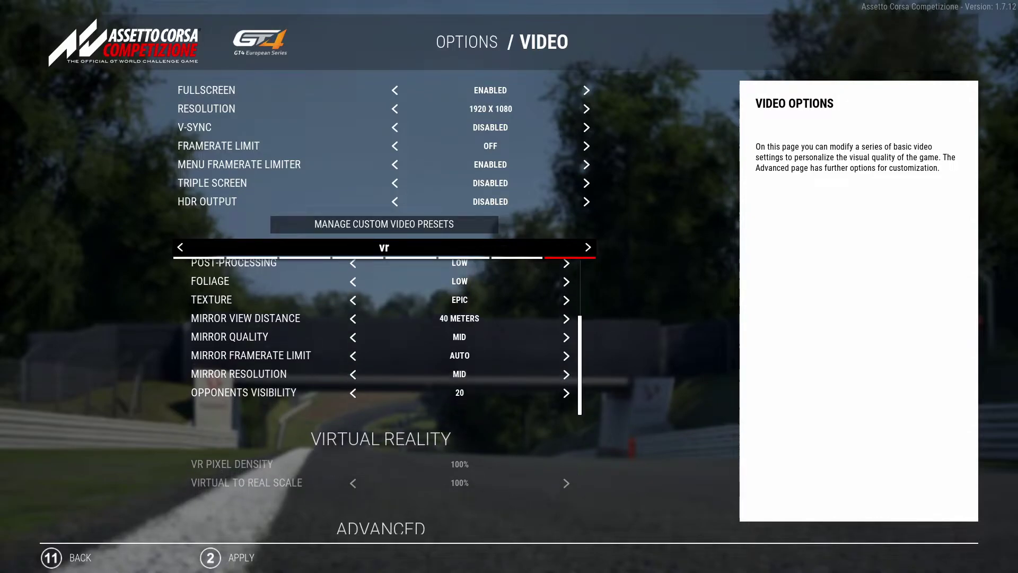
pyautogui.scroll(-1, 381, 396)
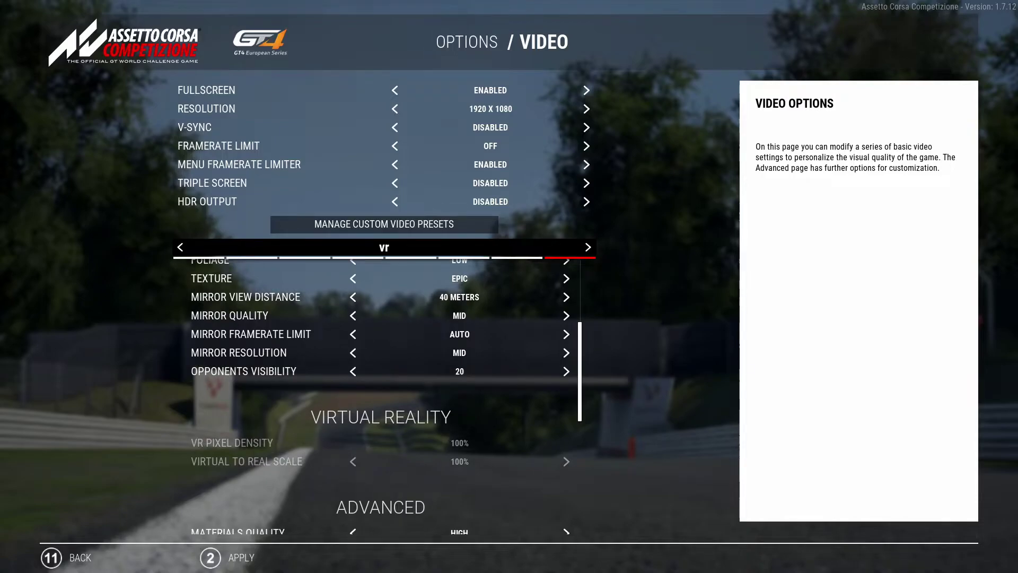
pyautogui.scroll(-1, 380, 396)
pyautogui.scroll(-1, 381, 397)
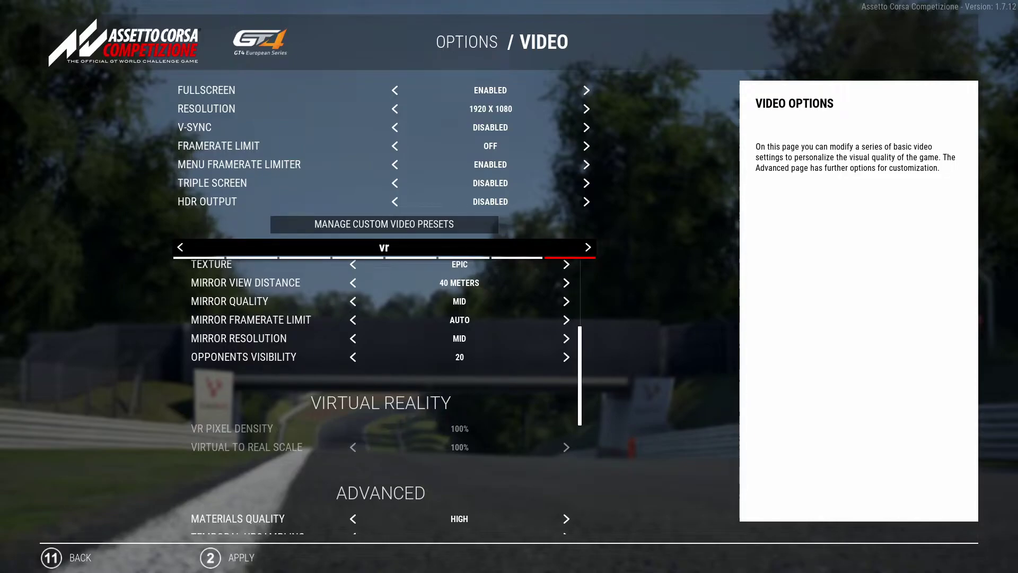
# Step: Examine the vr preset's Advanced settings, from Materials Quality to Advanced Sharpen Filter
pyautogui.scroll(-6, 381, 397)
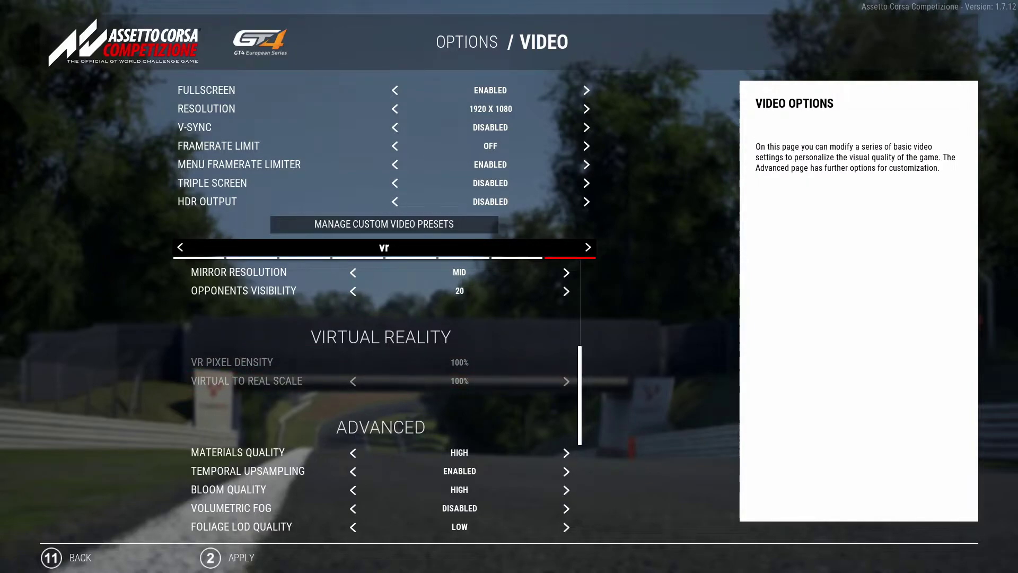
pyautogui.scroll(-3, 380, 396)
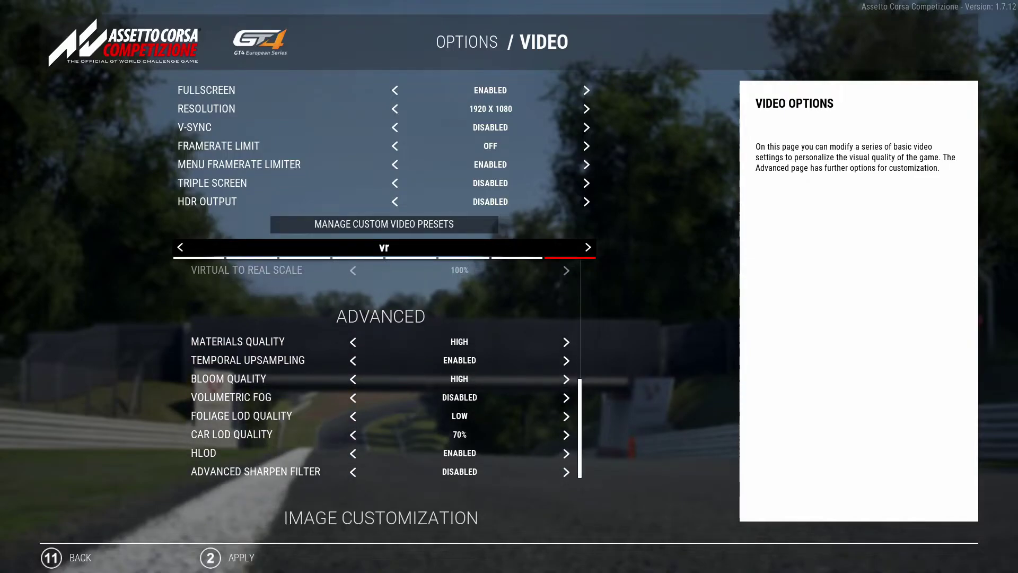
pyautogui.scroll(-1, 380, 396)
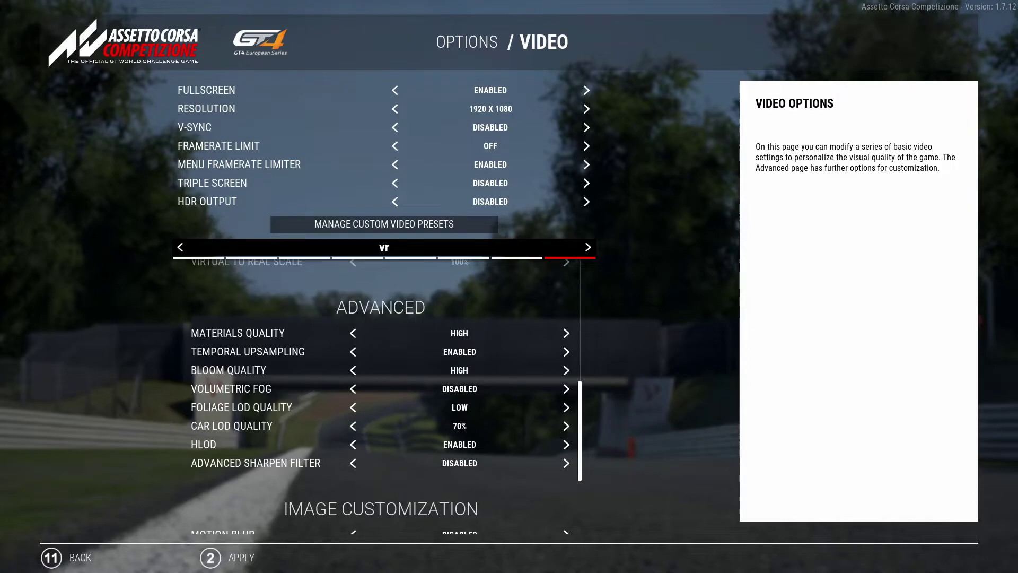
pyautogui.scroll(-3, 381, 396)
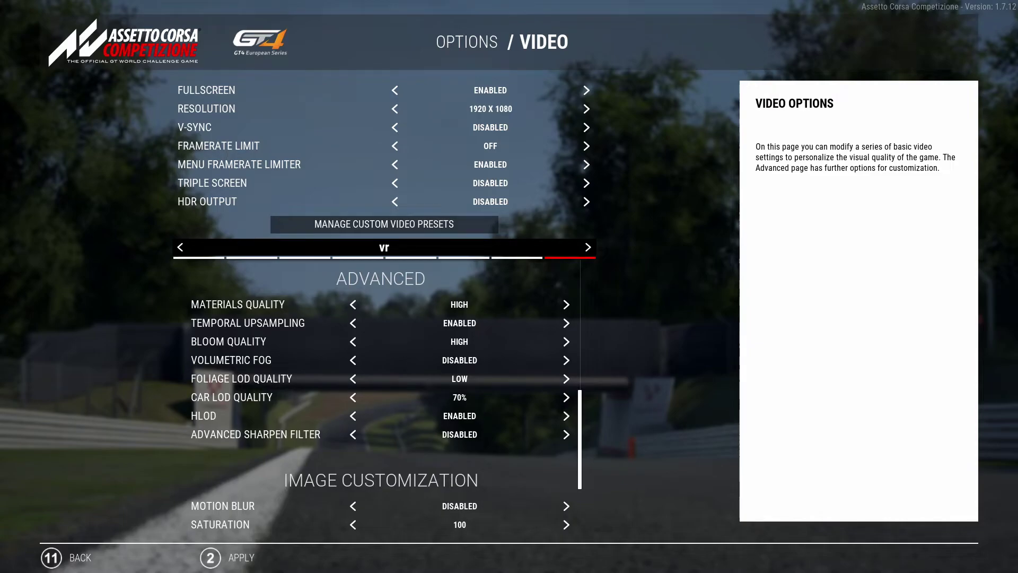
pyautogui.scroll(-2, 381, 398)
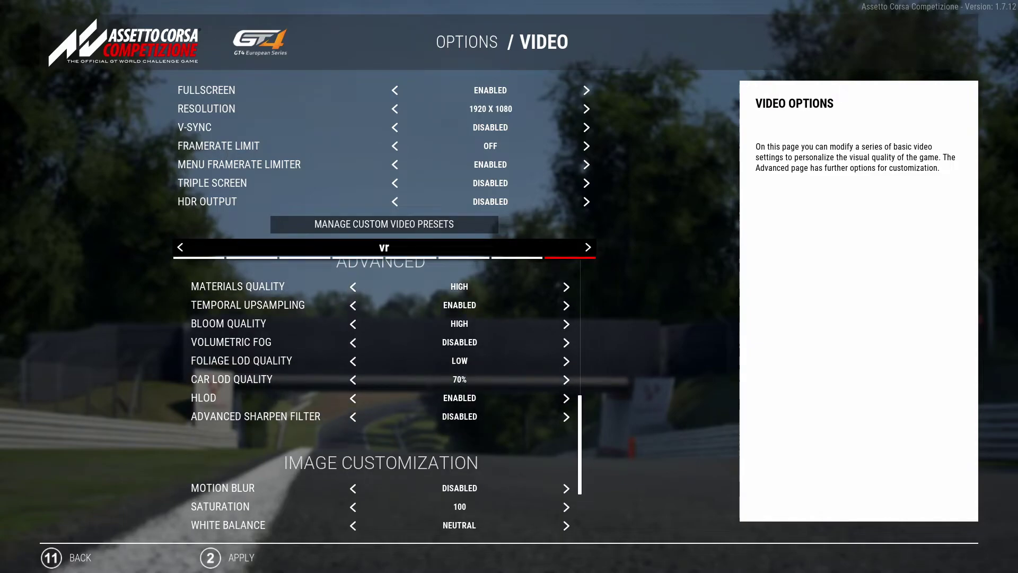
pyautogui.scroll(-2, 380, 397)
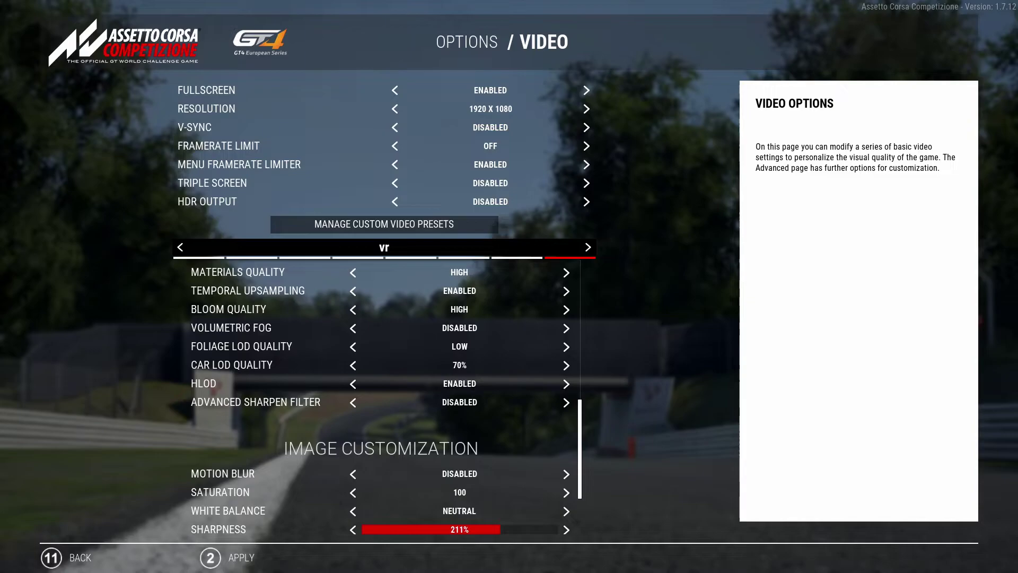
pyautogui.scroll(-2, 381, 398)
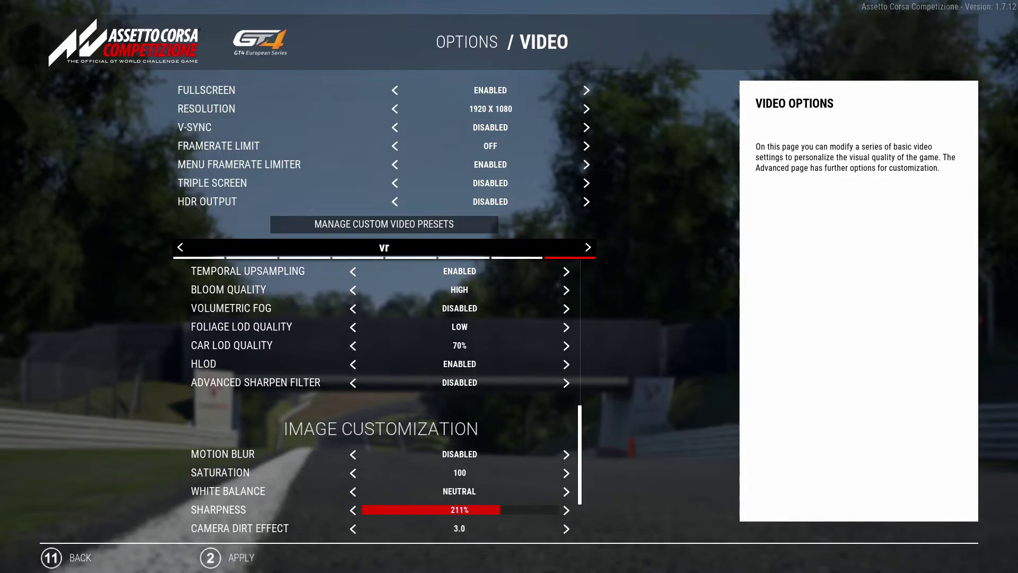
# Step: Examine the vr preset's Image Customization settings, reading the descriptions from Sharpness to Tone Mapping
pyautogui.scroll(-2, 381, 398)
pyautogui.scroll(-2, 380, 398)
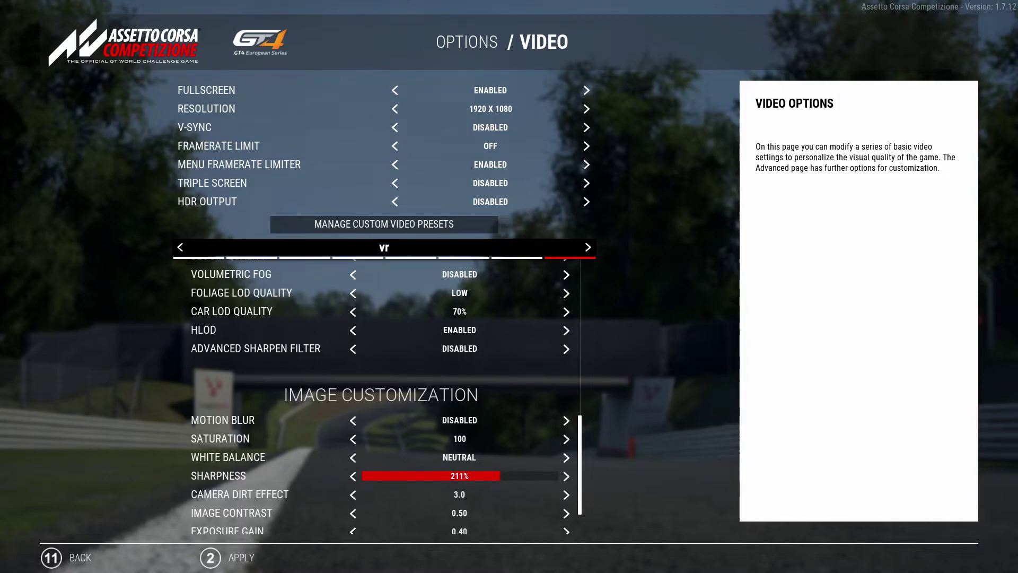
pyautogui.scroll(-6, 380, 398)
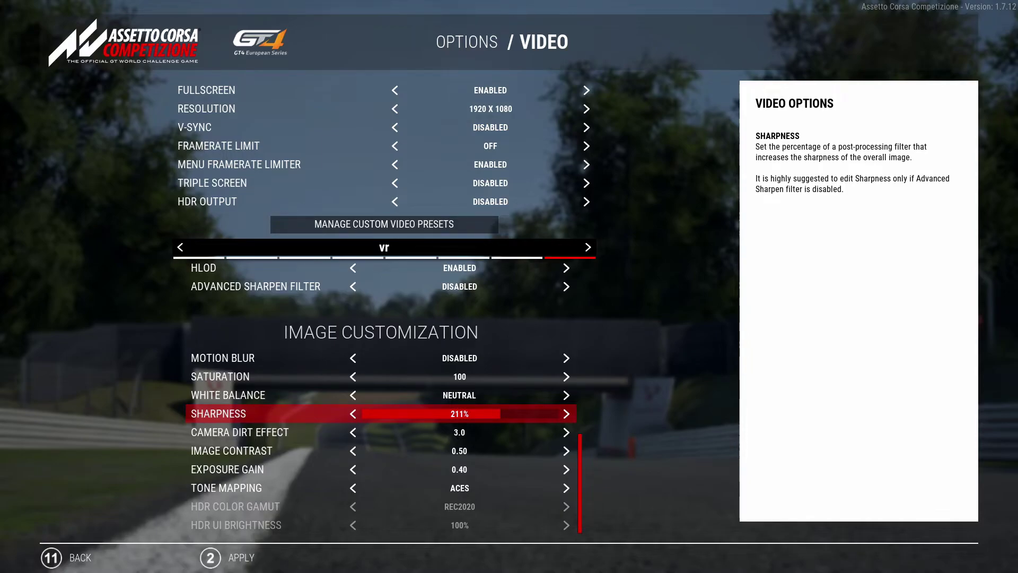
pyautogui.press('Down')
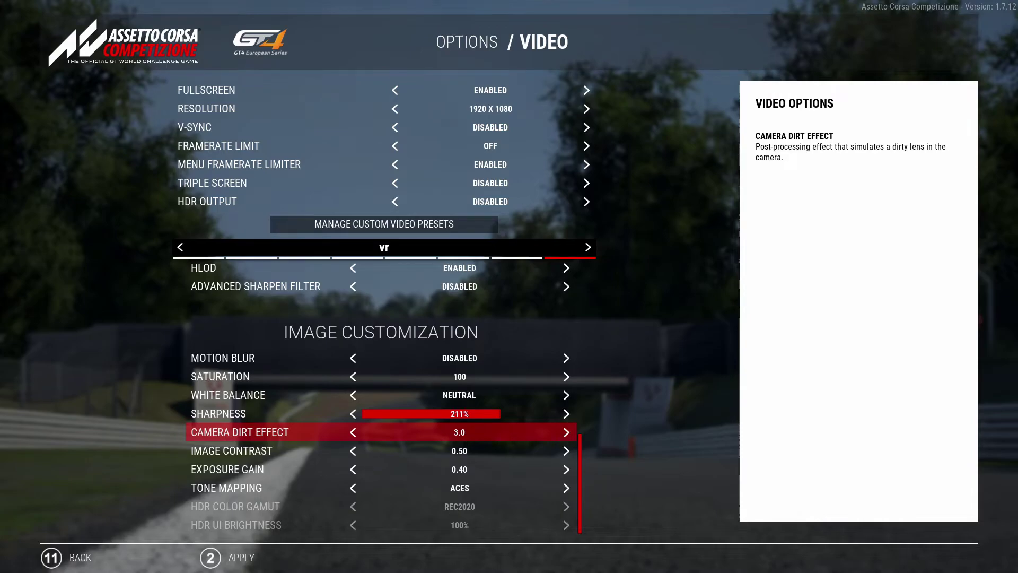
pyautogui.press('Down')
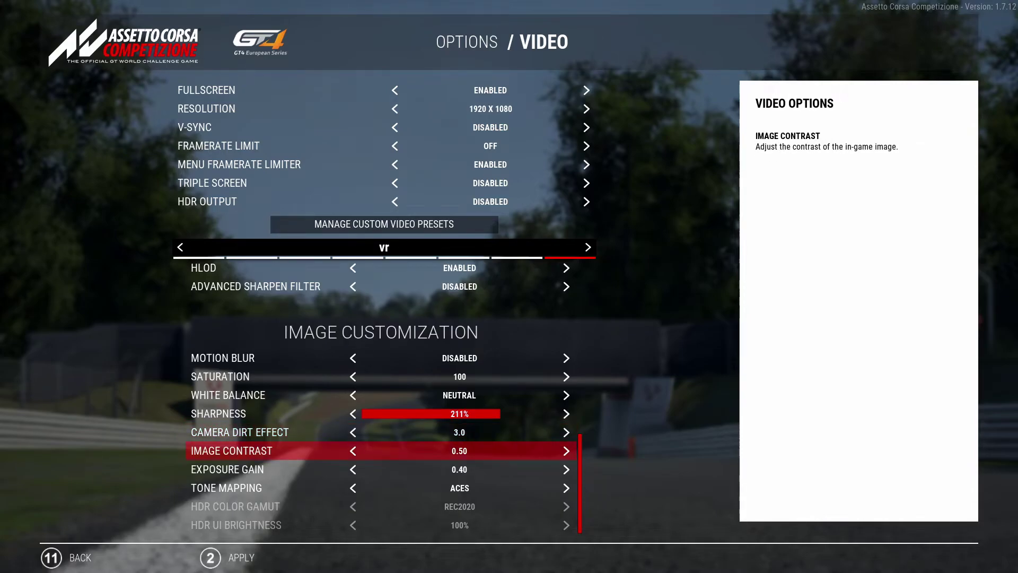
pyautogui.press('Down')
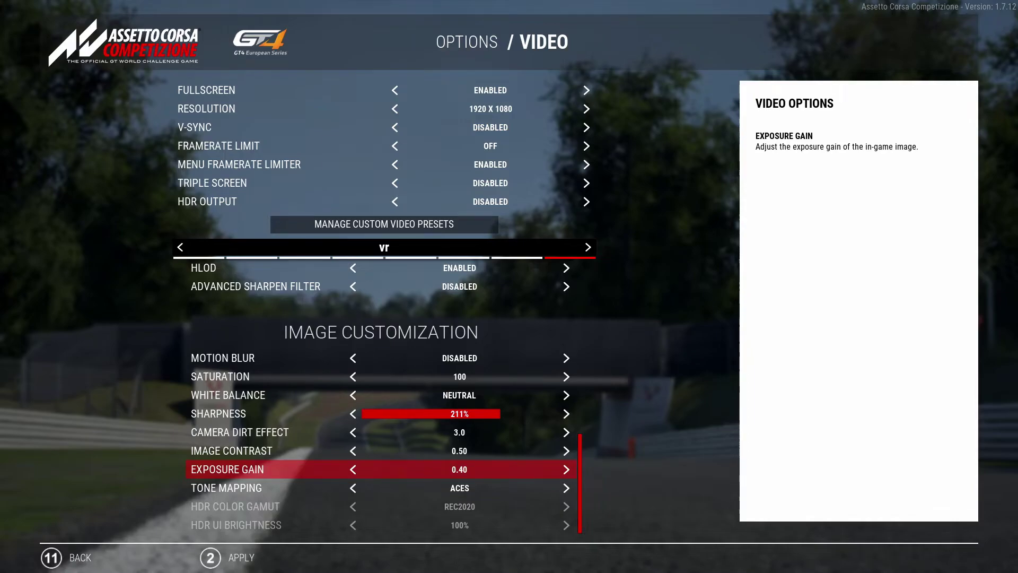
pyautogui.press('Down')
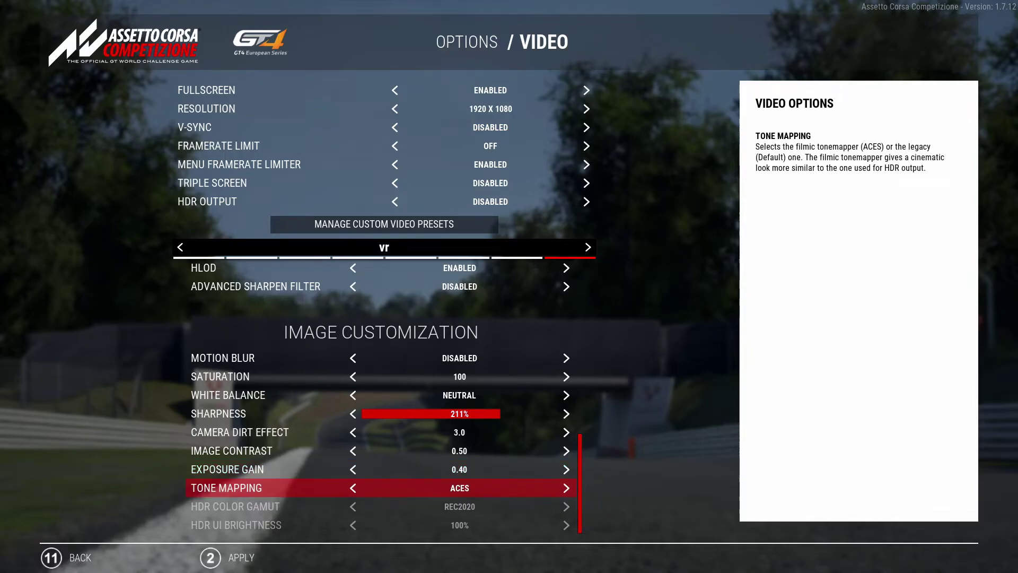